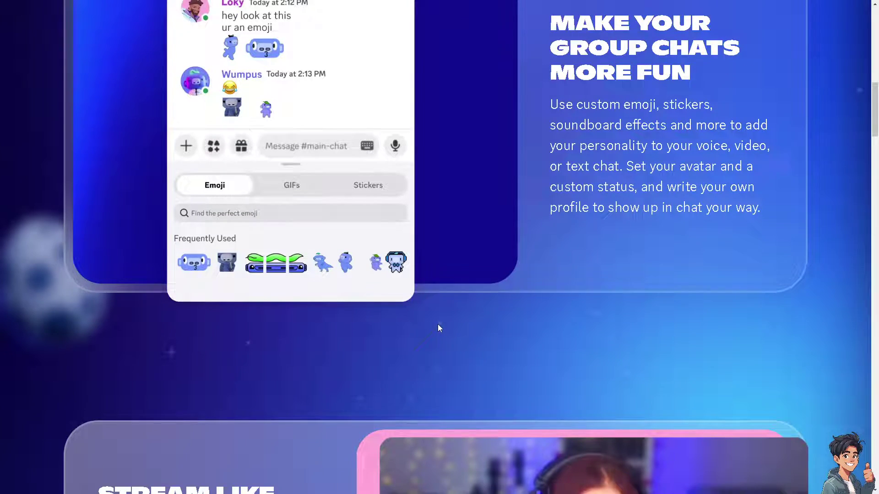
scroll(438, 329, "down", 3)
scroll(437, 330, "down", 1)
scroll(436, 337, "down", 2)
scroll(435, 335, "down", 2)
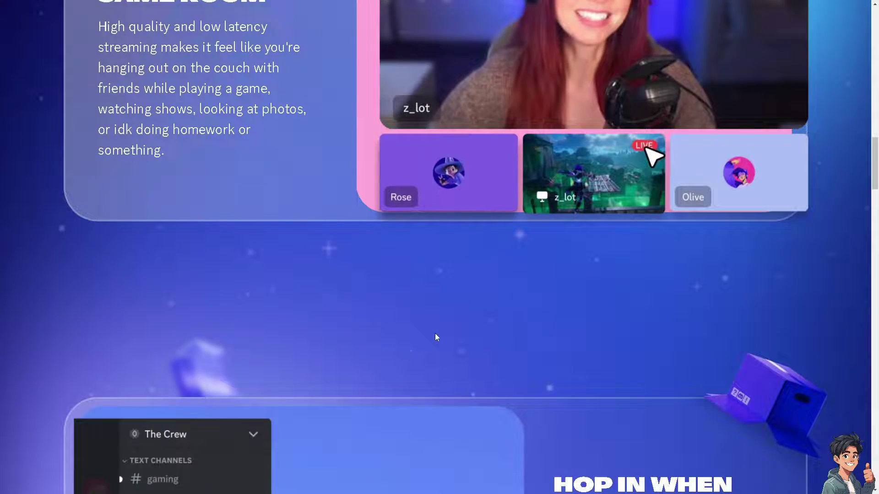
scroll(436, 336, "down", 1)
scroll(436, 335, "down", 2)
scroll(436, 336, "down", 2)
scroll(435, 336, "down", 2)
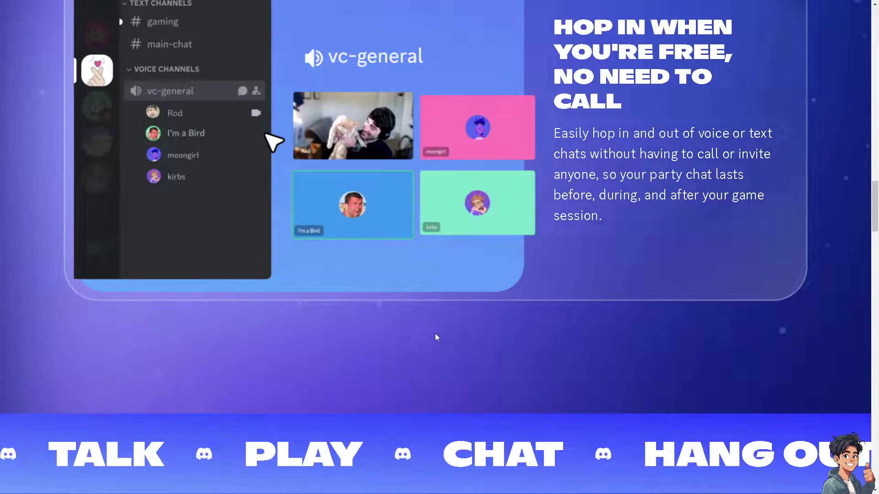
scroll(435, 335, "down", 2)
scroll(435, 335, "down", 2)
scroll(434, 336, "down", 3)
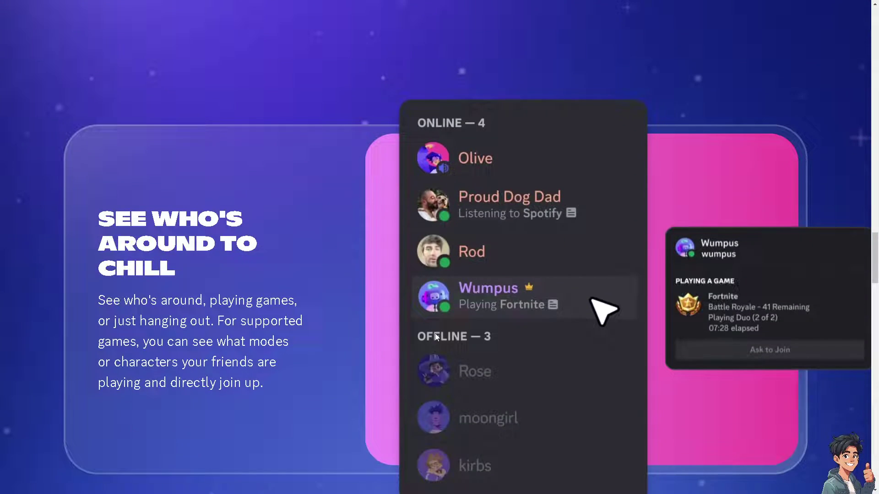
scroll(435, 336, "down", 2)
scroll(435, 337, "down", 2)
scroll(435, 337, "down", 3)
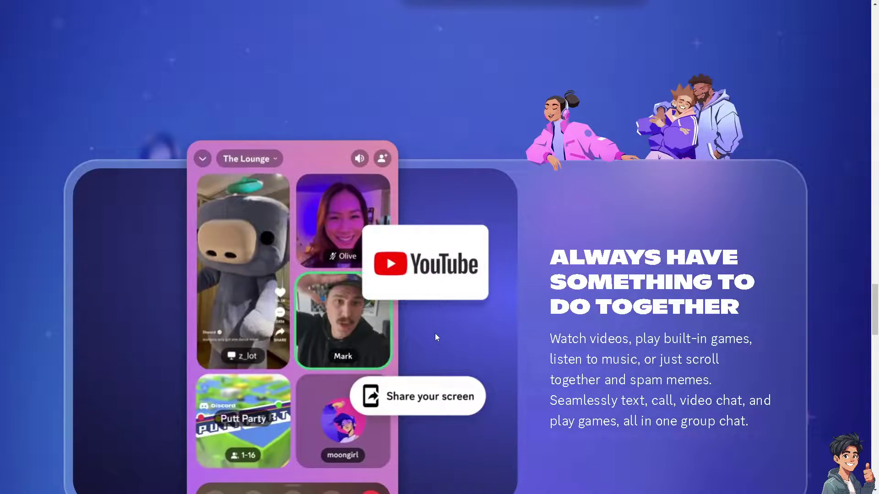
scroll(434, 338, "down", 2)
scroll(435, 337, "down", 3)
scroll(435, 337, "down", 3)
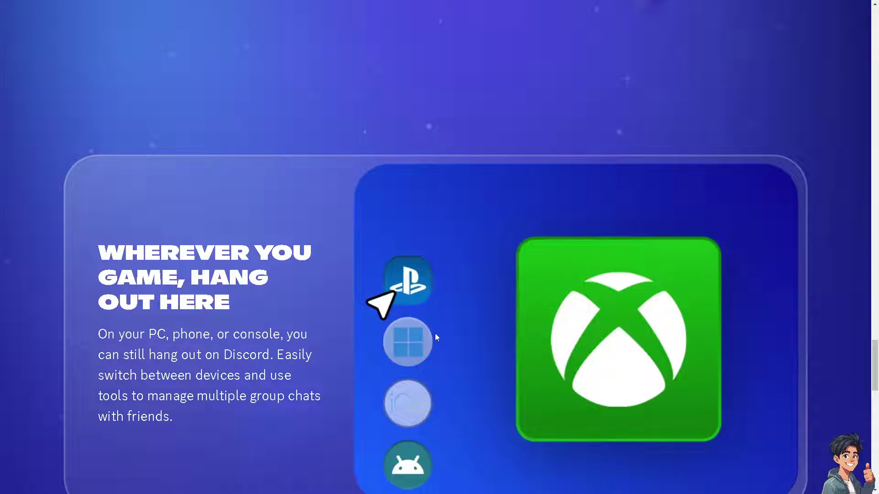
Scroll back to the top of the Discord homepage and bring up the Register form
key("Home")
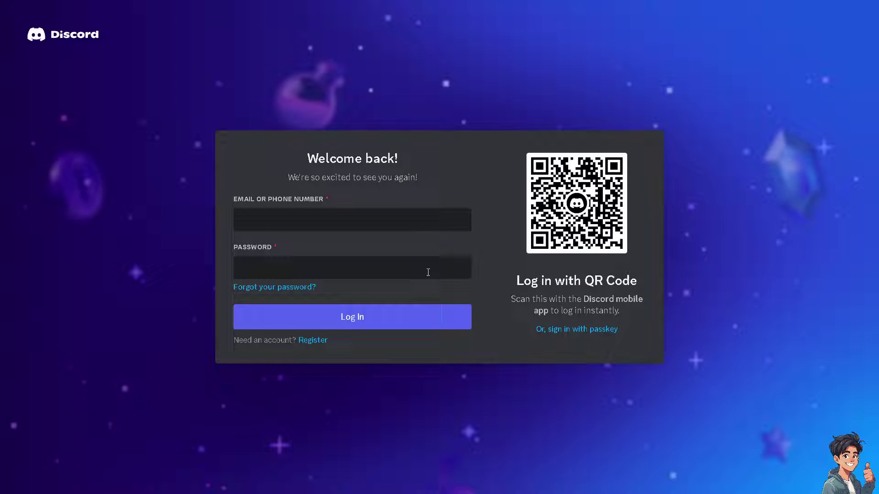
left_click(317, 346)
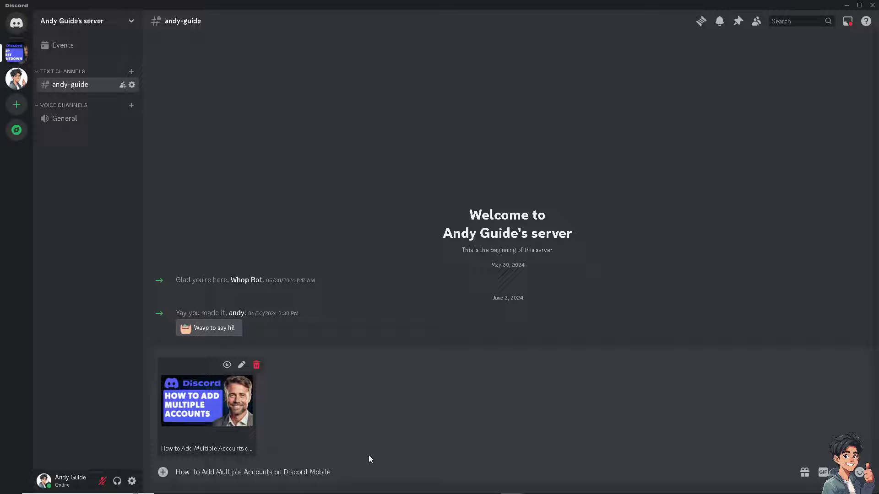
Send the drafted tutorial message with its image, then view the image full-size and close it
key("Return")
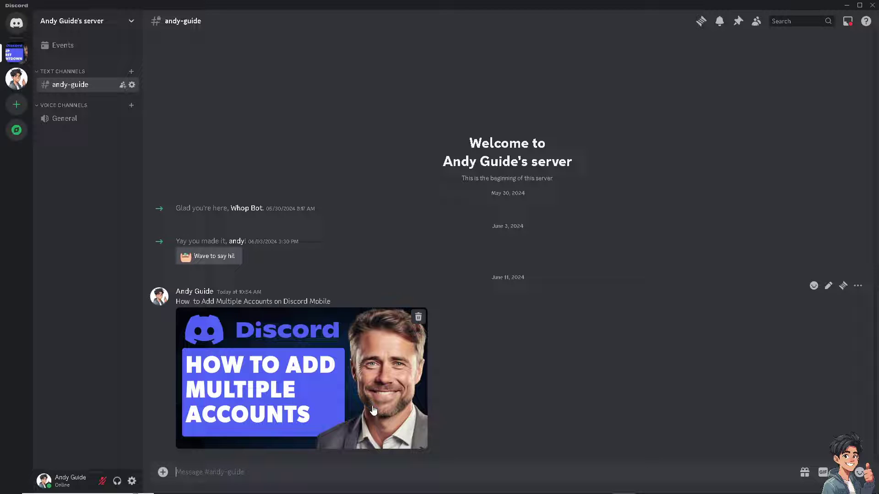
left_click(231, 383)
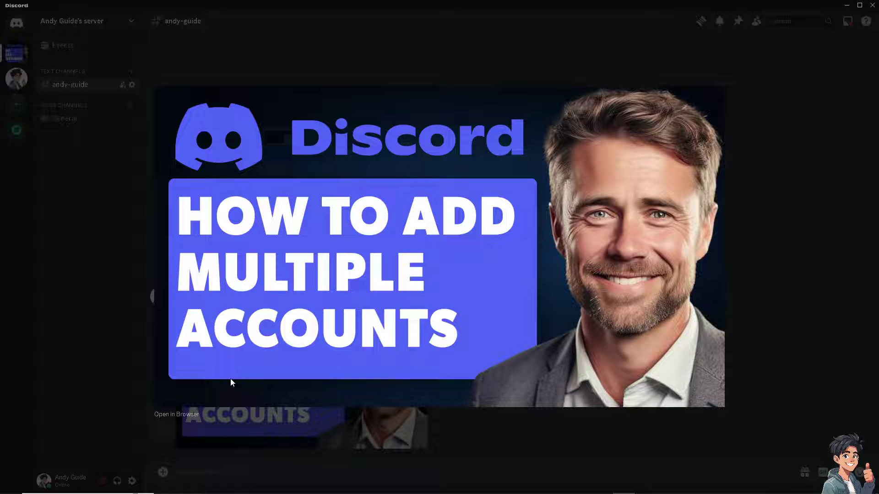
left_click(305, 71)
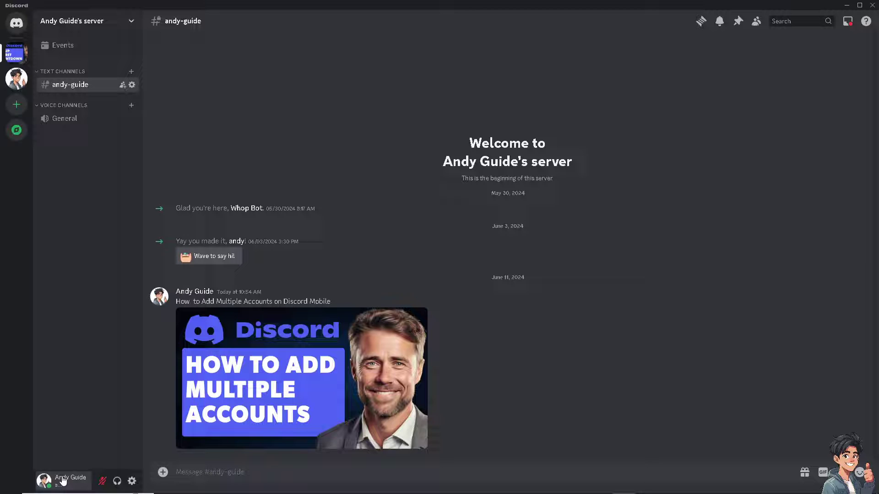
left_click(62, 482)
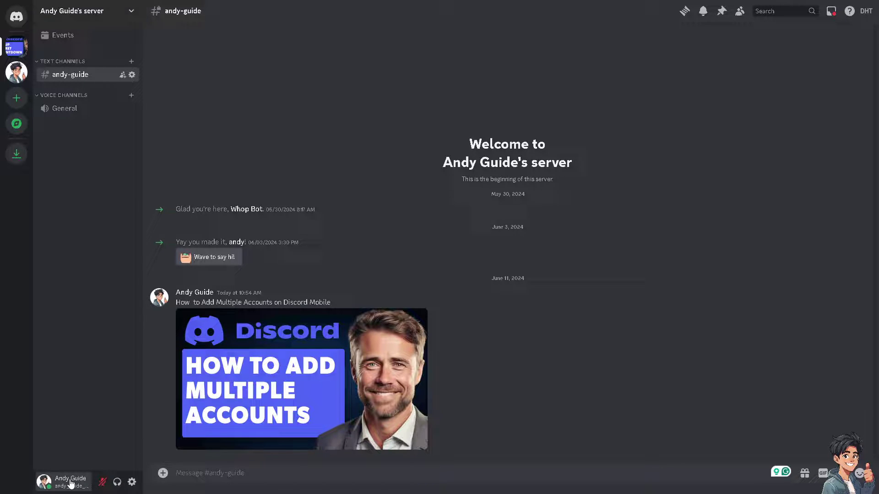
Check the Switch Accounts options in the user panel popout, then dismiss it
left_click(71, 484)
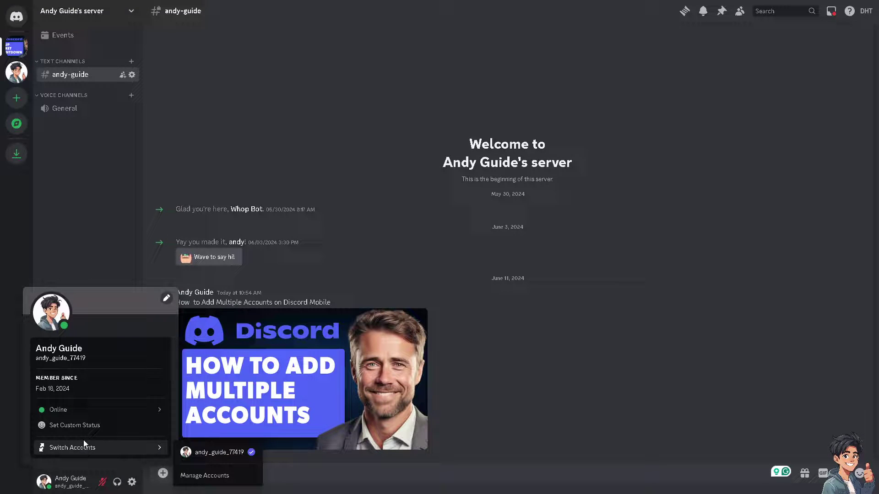
mouse_move(72, 448)
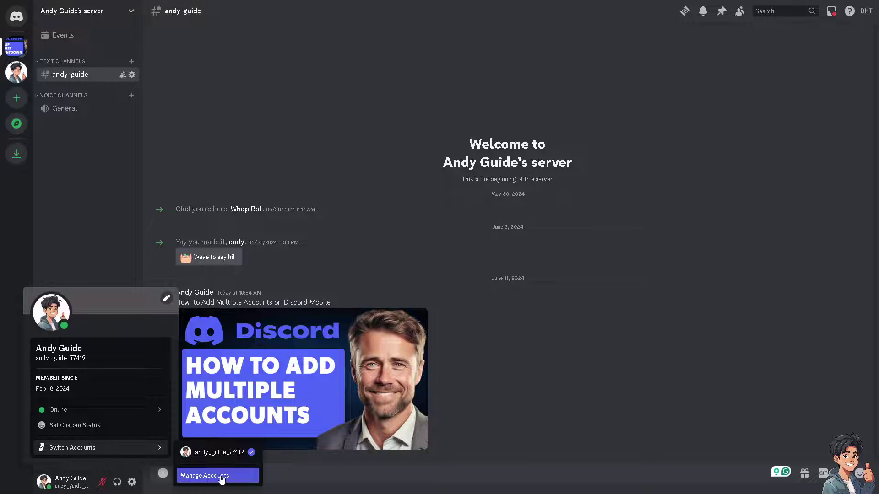
left_click(353, 253)
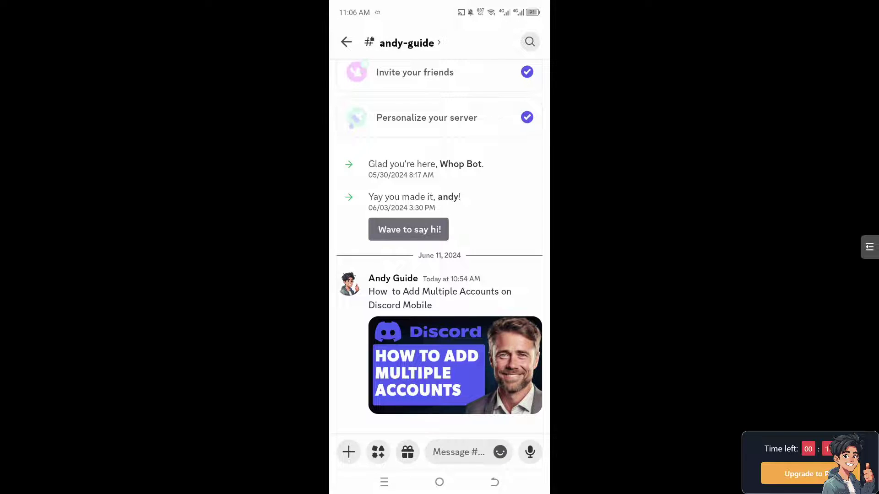
Go from andy-guide back to the channel list, then to the You profile and Settings
left_click(494, 482)
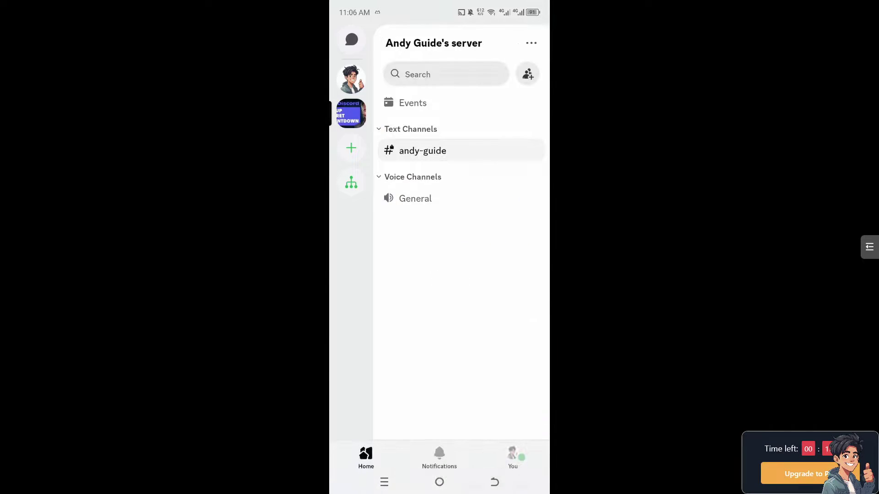
left_click(513, 457)
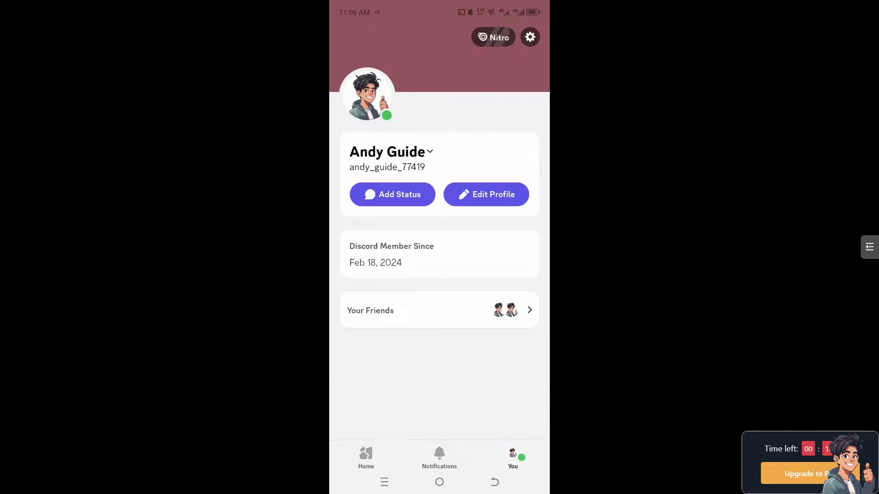
left_click(530, 37)
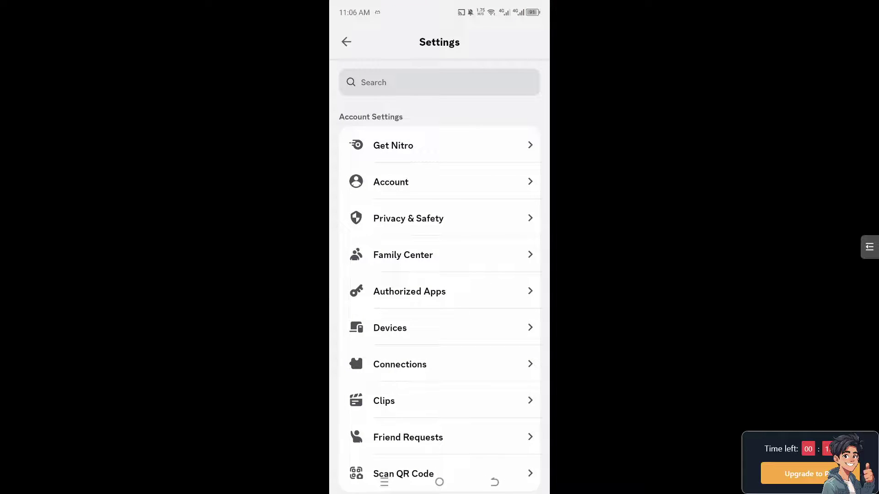
scroll(440, 274, "down", 15)
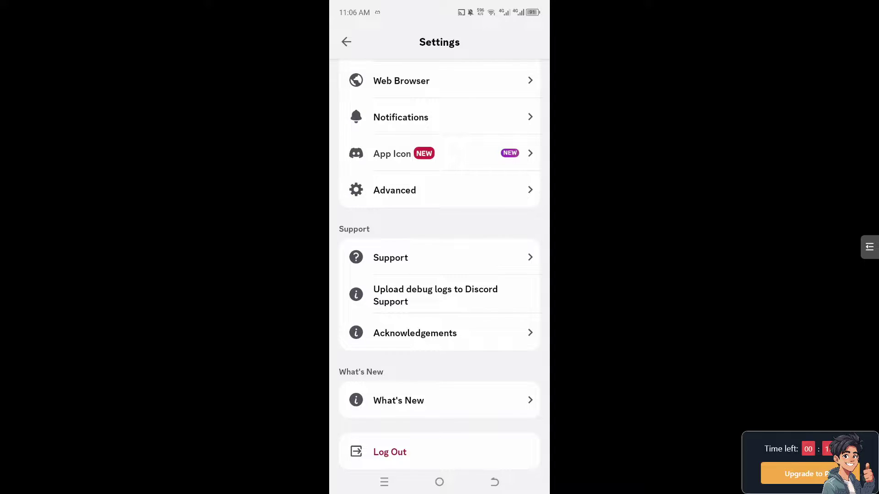
scroll(440, 275, "up", 1)
scroll(440, 275, "up", 2)
scroll(440, 275, "up", 1)
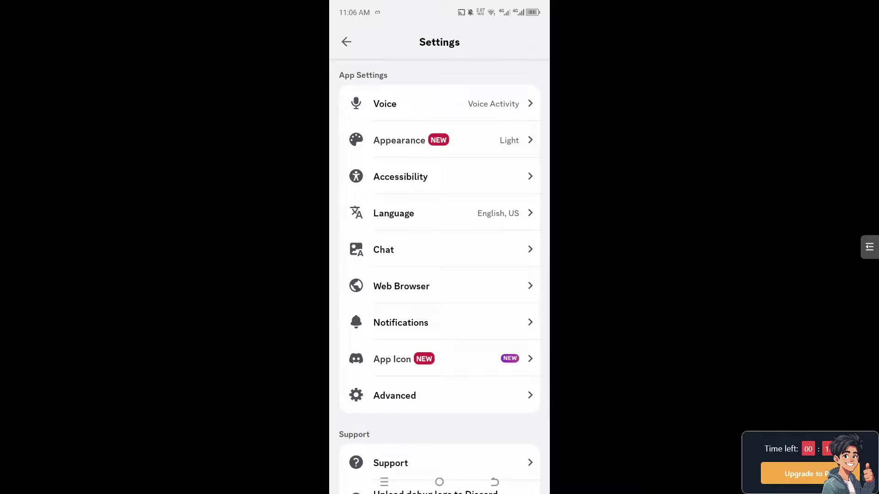
scroll(439, 274, "up", 1)
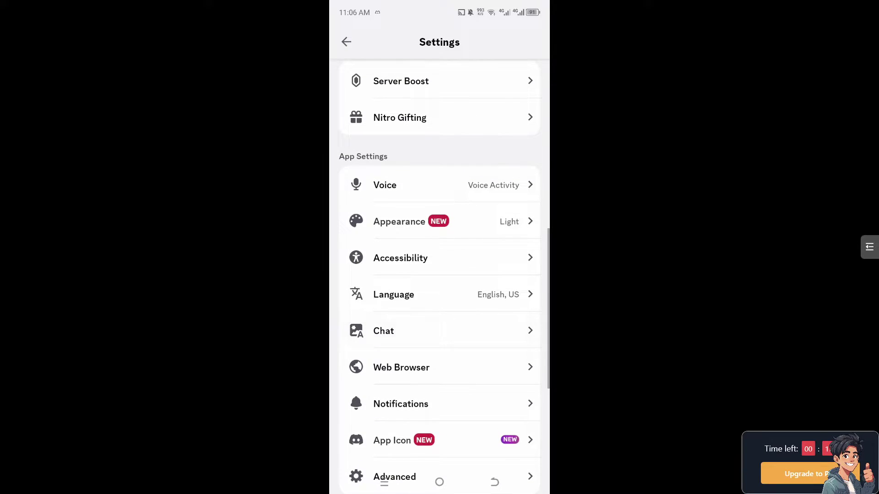
scroll(439, 275, "down", 4)
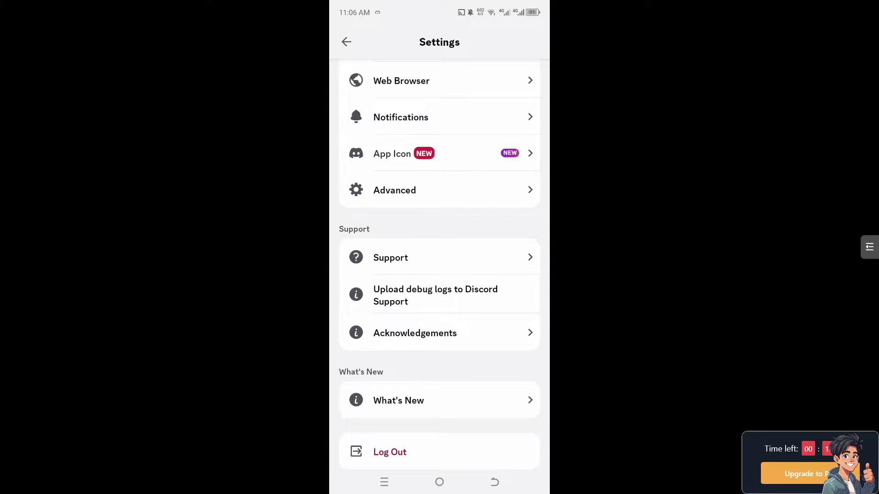
Log out from the bottom of Settings and confirm in the dialog
left_click(390, 453)
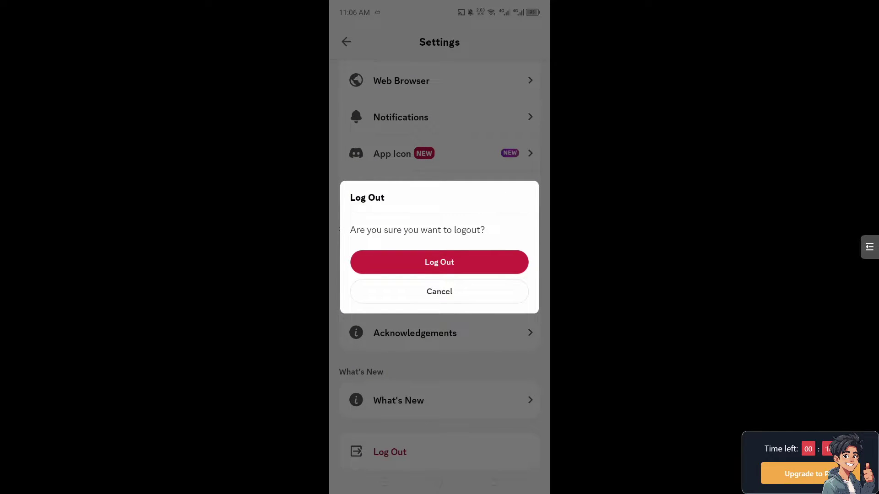
left_click(439, 262)
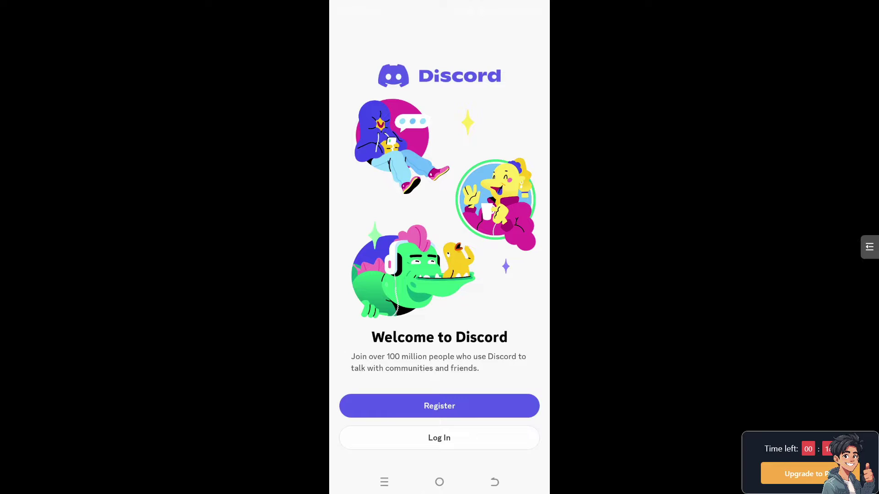